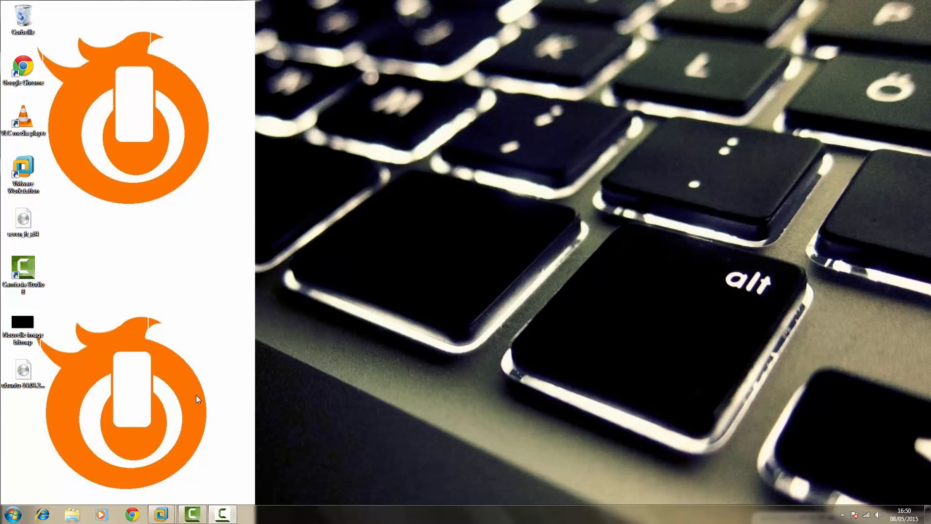
Step: Search the web for "input directory" in Google Chrome and download Input Director v1.2.2 from the inputdirector.com downloads page
click(132, 514)
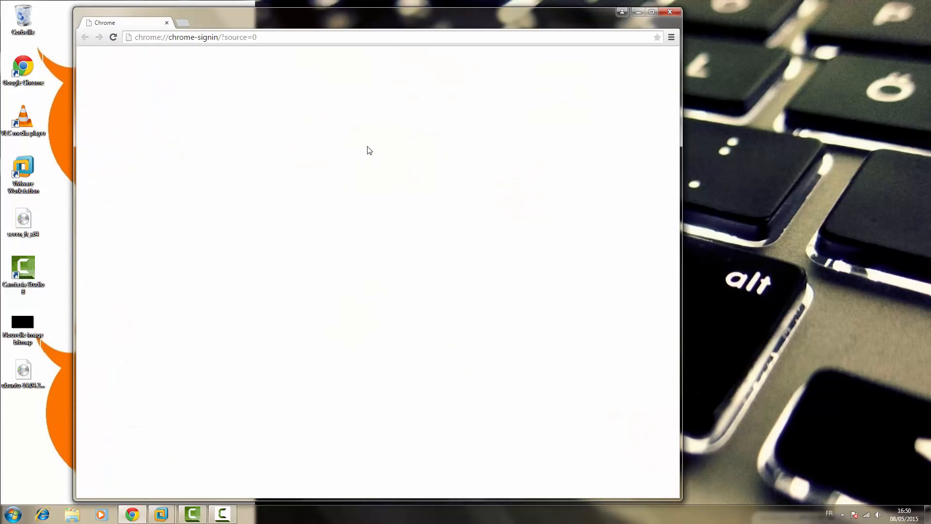
click(335, 36)
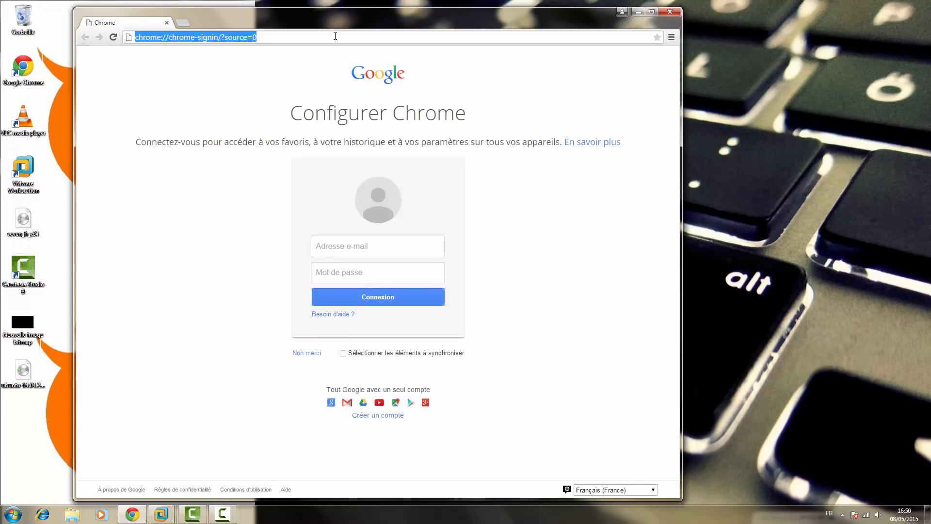
text(input directory)
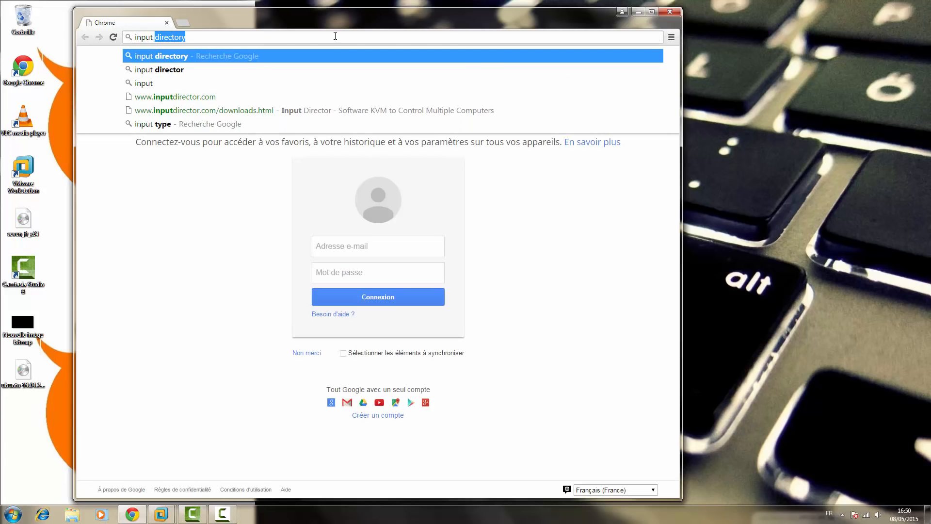
key(Return)
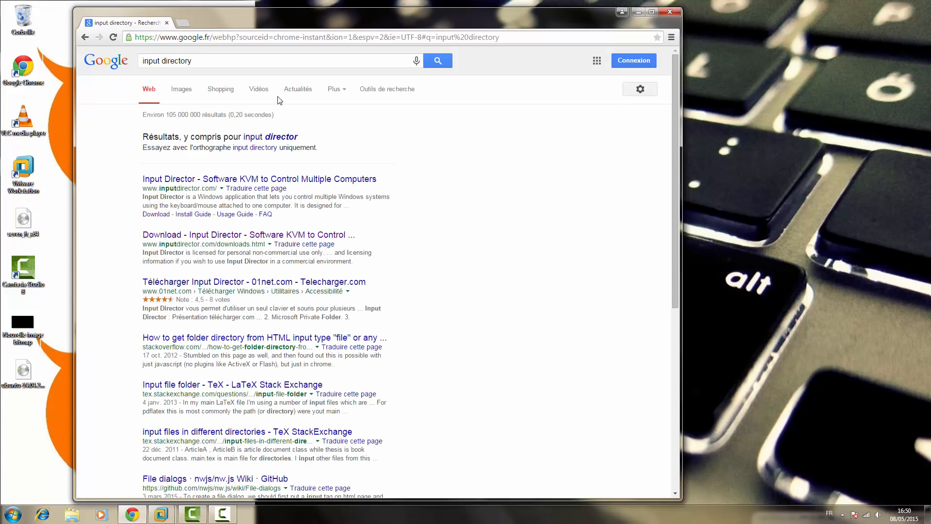
click(242, 236)
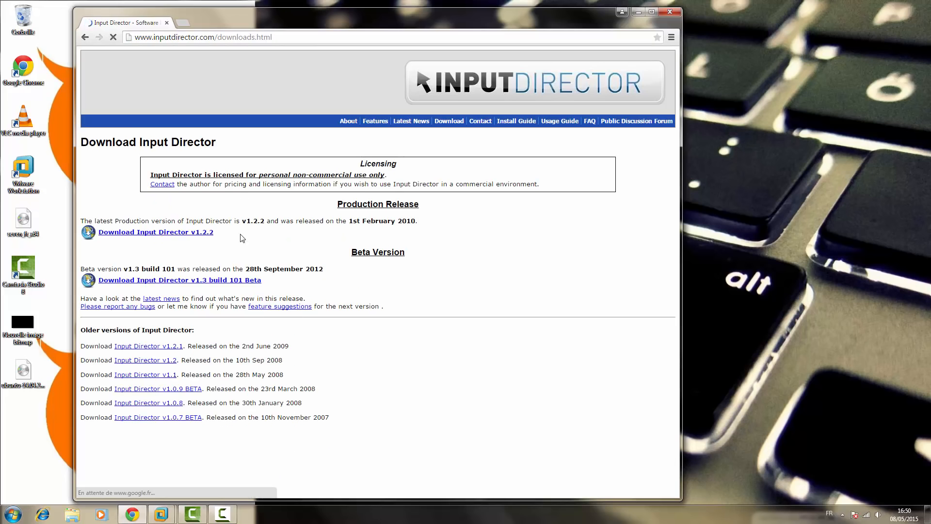
click(171, 235)
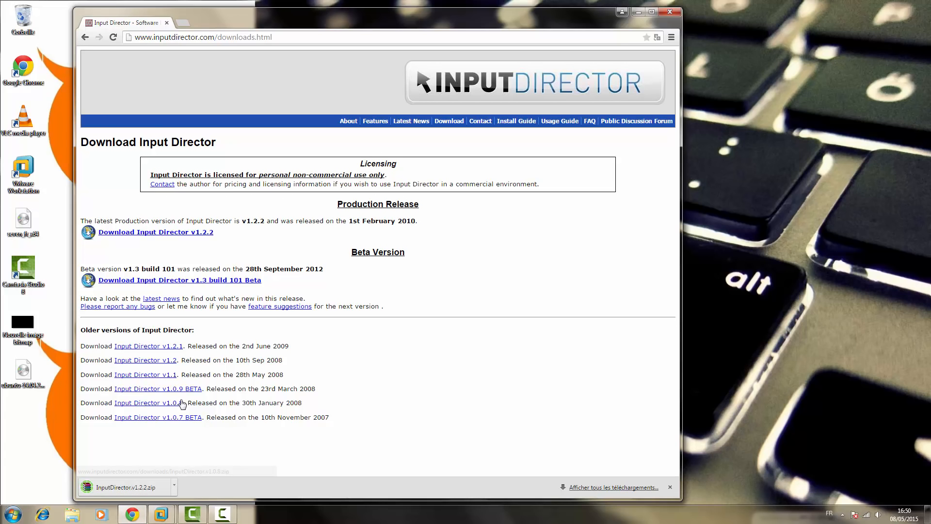
Step: Open the Téléchargements folder in Windows Explorer and extract the InputDirector.v1.2.2 archive into its own folder
right_click(73, 514)
click(72, 476)
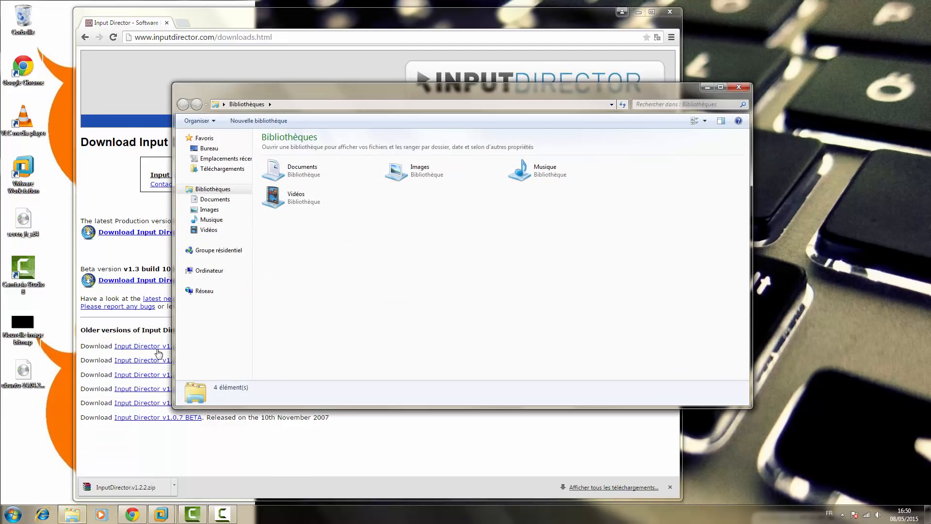
click(219, 170)
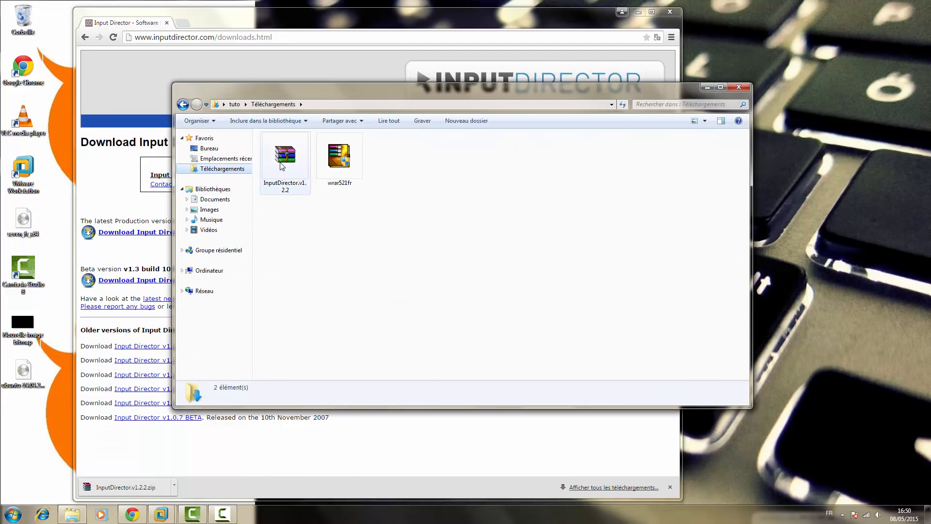
right_click(280, 163)
click(322, 211)
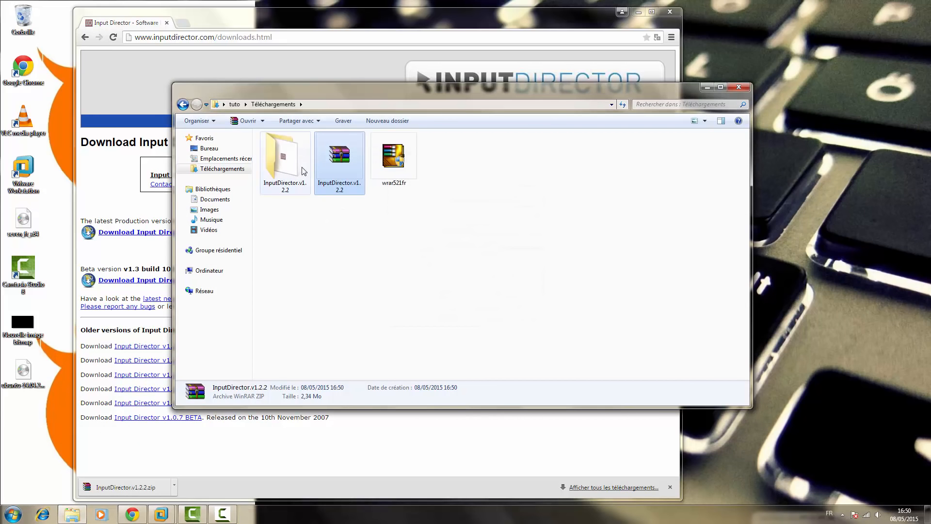
Step: Run InputDirector.v1.2.2.76.Setup from the extracted folder, accept the license agreement and install into the default destination folder
double_click(304, 170)
double_click(304, 150)
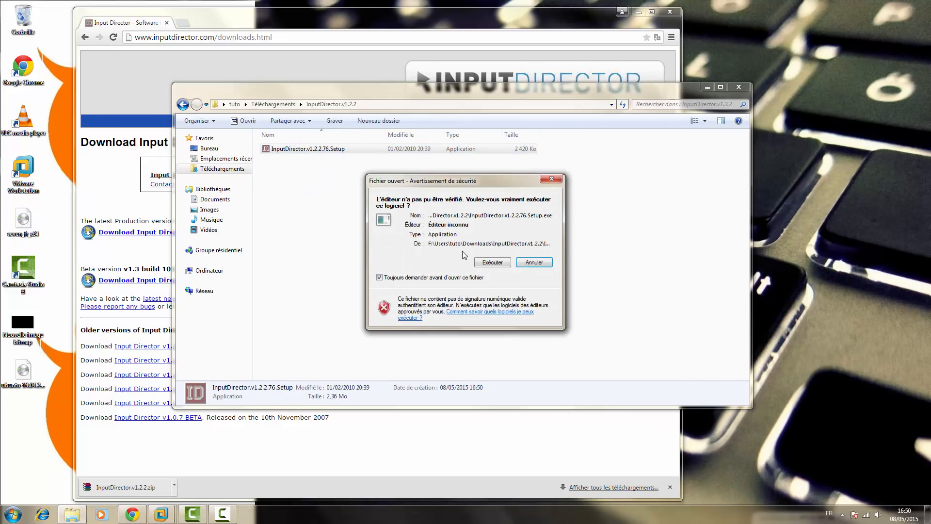
click(489, 263)
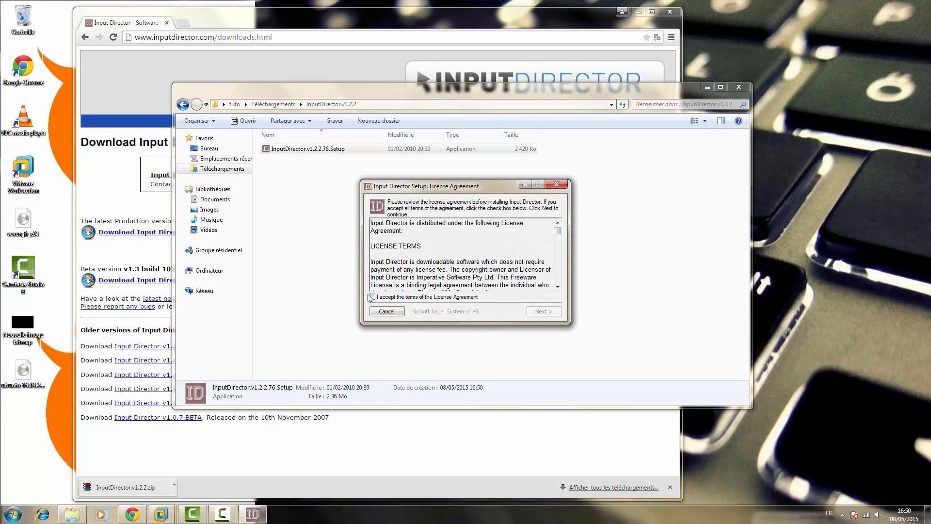
click(372, 297)
click(538, 312)
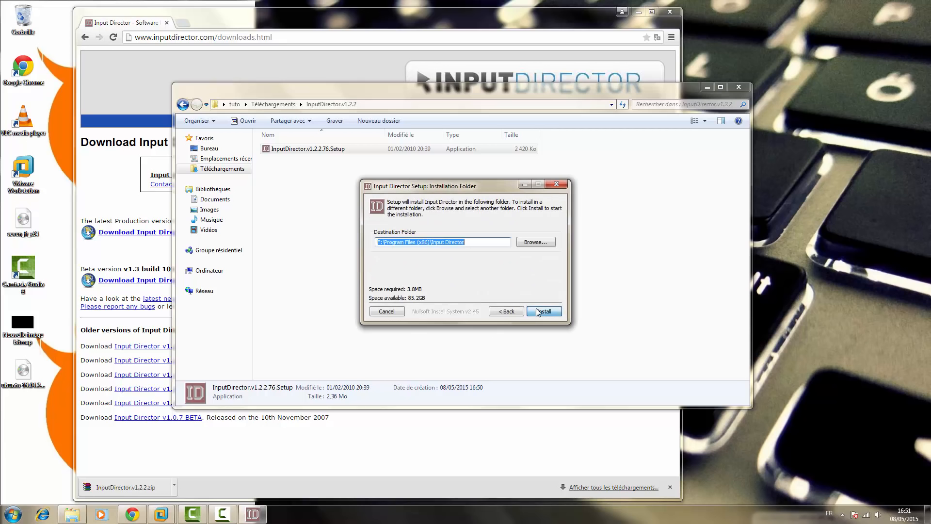
click(538, 312)
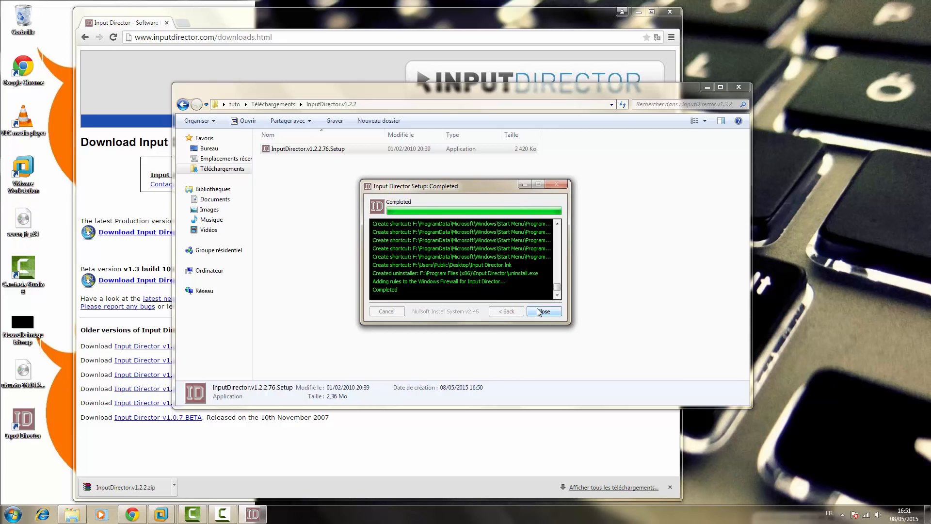
Step: Finish the setup by launching Input Director and enable this computer as master
click(543, 312)
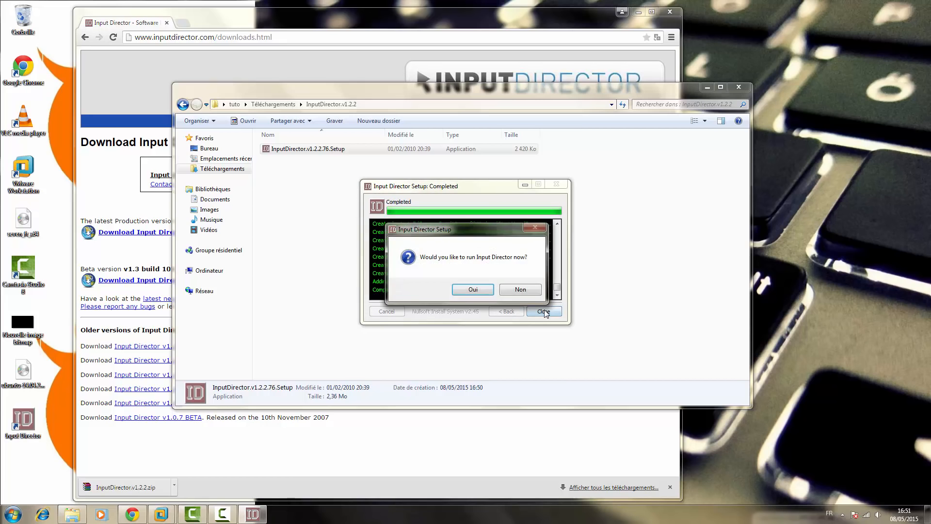
click(480, 291)
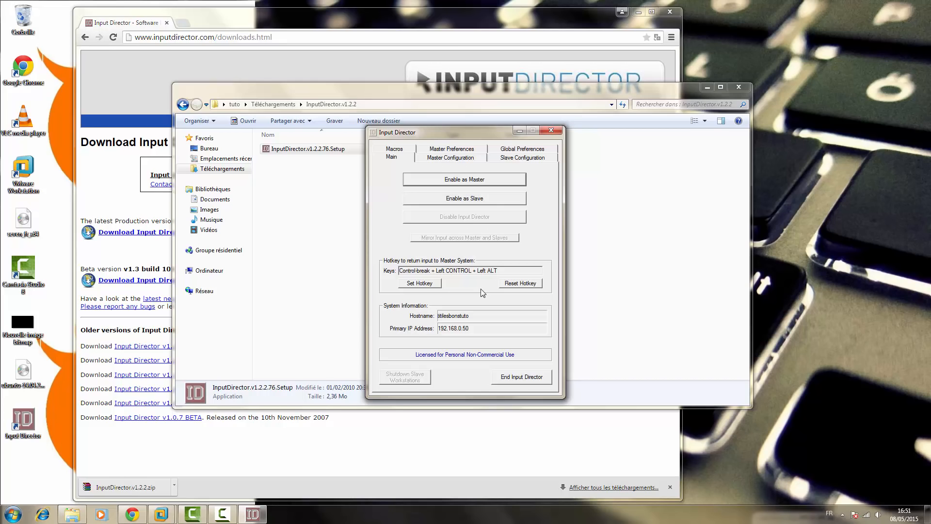
click(472, 180)
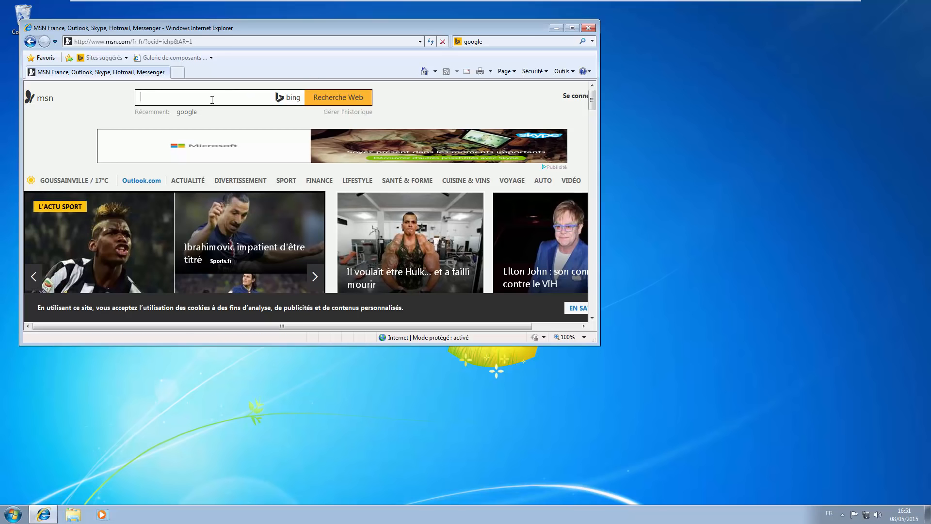
Step: On the second computer, search for "google" in Internet Explorer, decline form autocompletion and open the Google France site
click(520, 39)
key(Return)
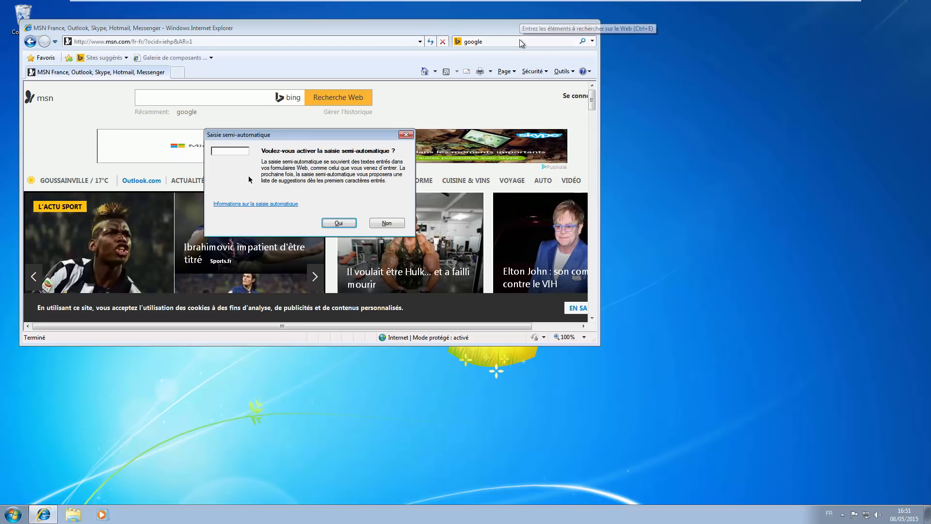
click(388, 224)
click(107, 172)
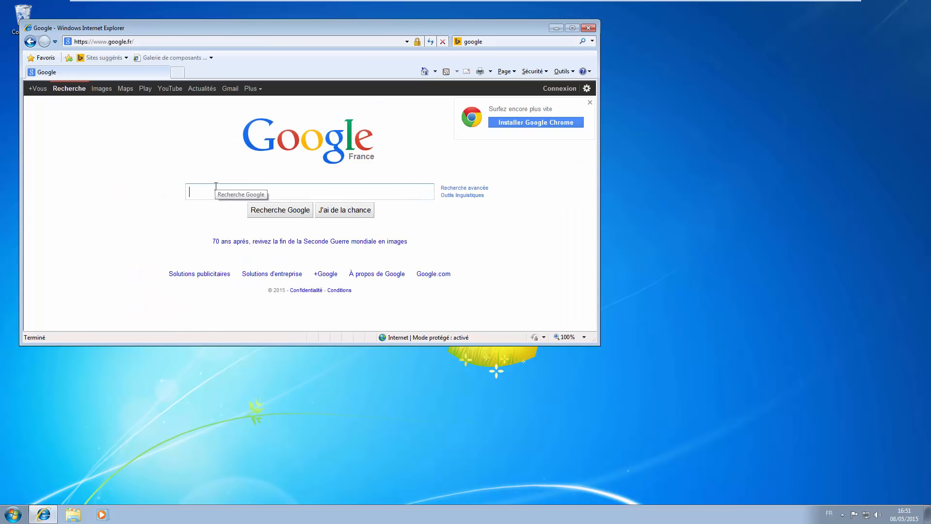
Step: Search Google for "input directory"
text(im)
key(BackSpace)
text(nput)
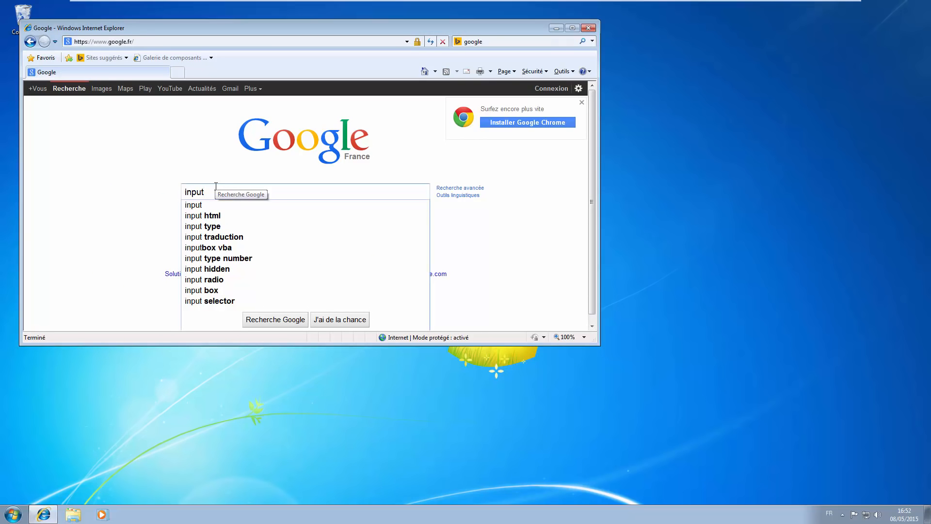
text( dir)
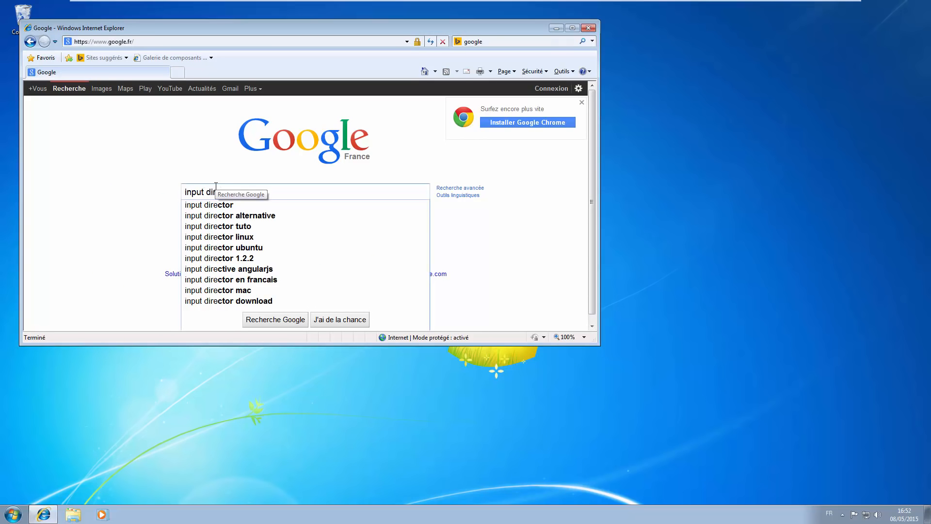
key(Down)
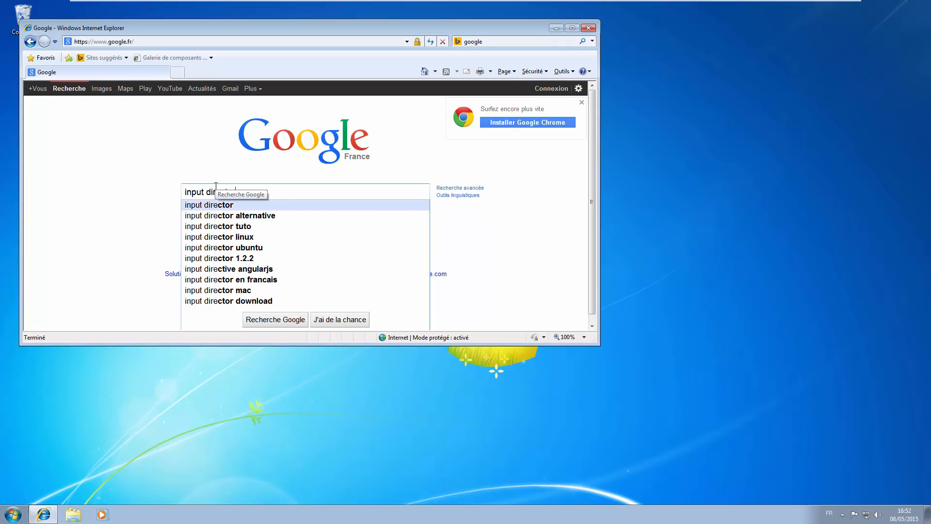
text(y)
key(Return)
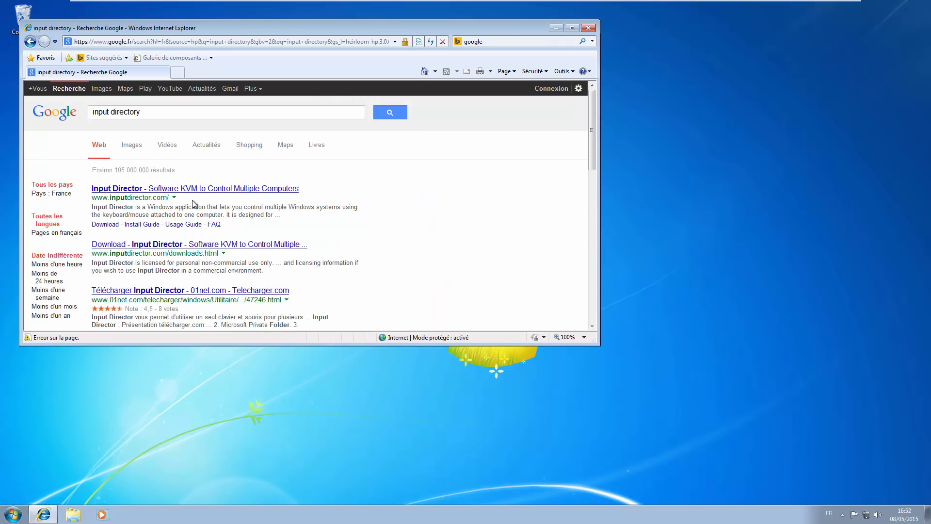
Step: Download Input Director v1.2.2 from its official downloads page and save the zip in the Téléchargements folder
click(169, 250)
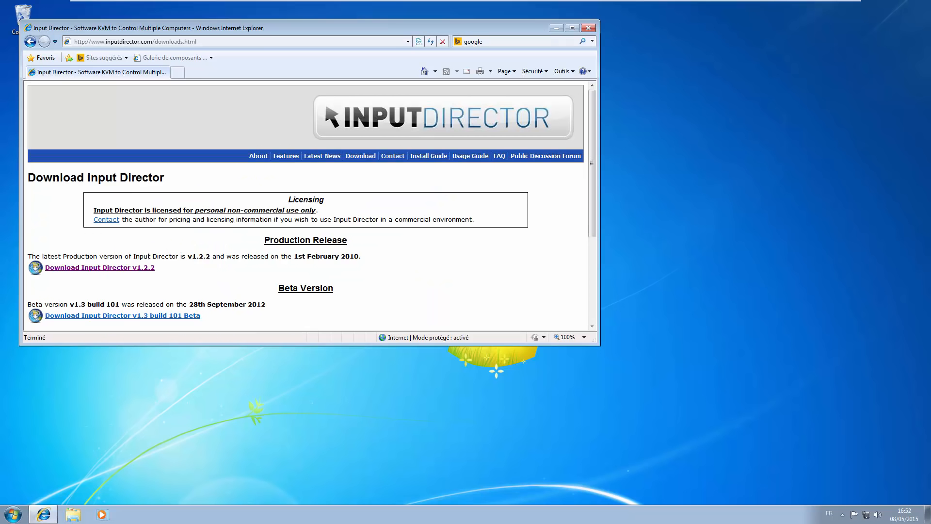
click(125, 268)
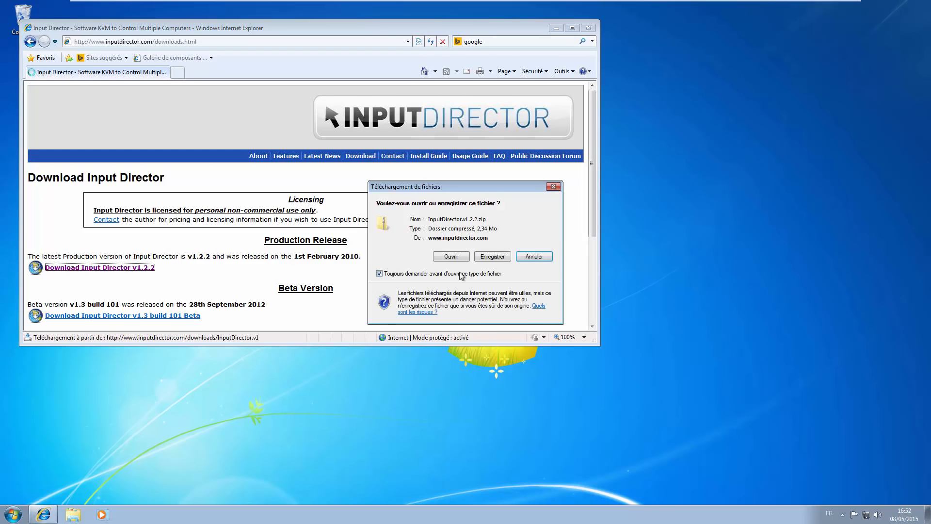
click(492, 256)
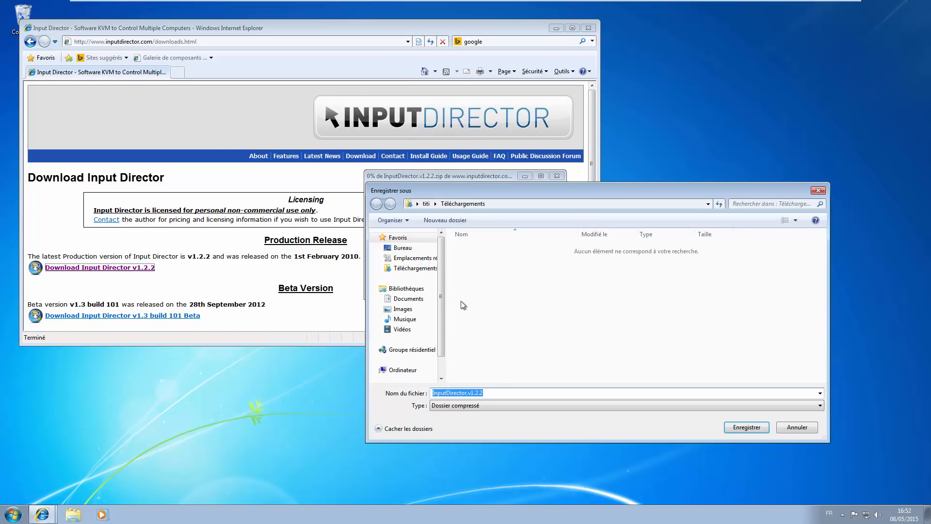
click(751, 426)
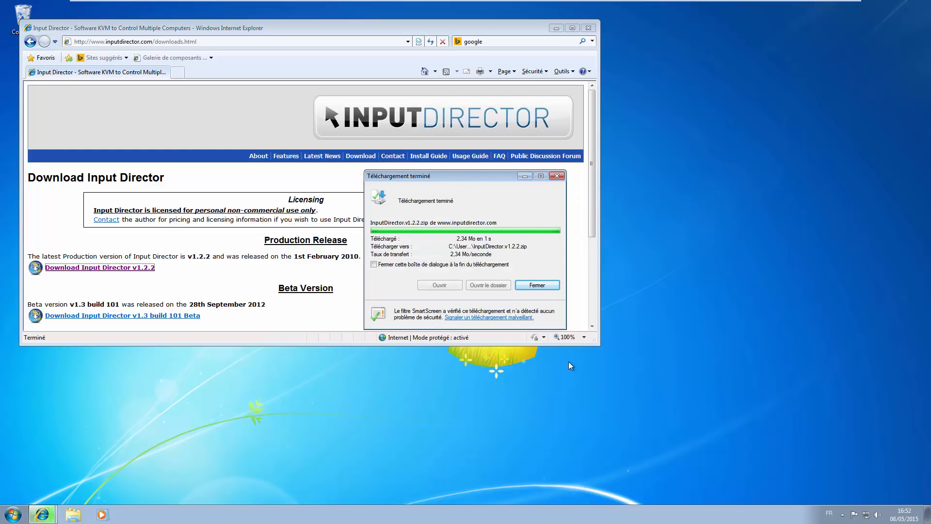
Step: Open the downloaded InputDirector.v1.2.2 archive and run InputDirector.v1.2.2.76.Setup, allowing it to execute
click(447, 286)
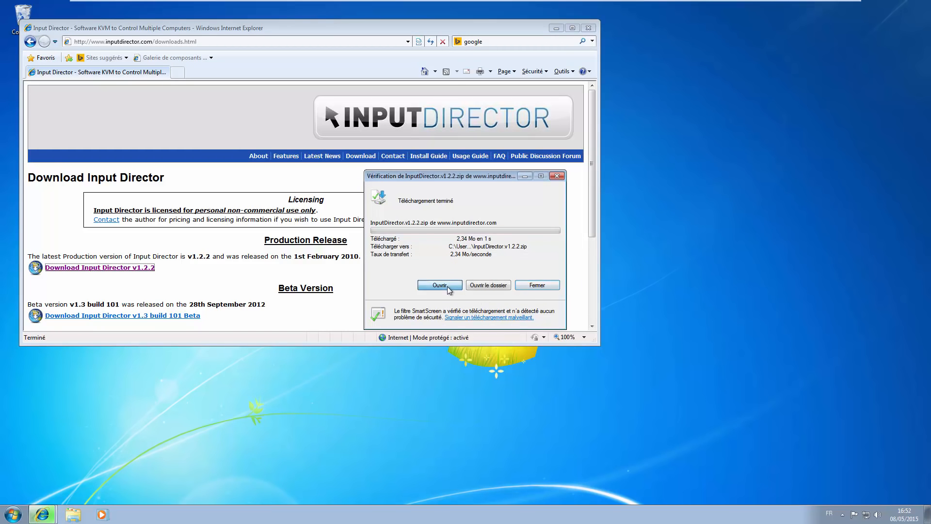
click(507, 305)
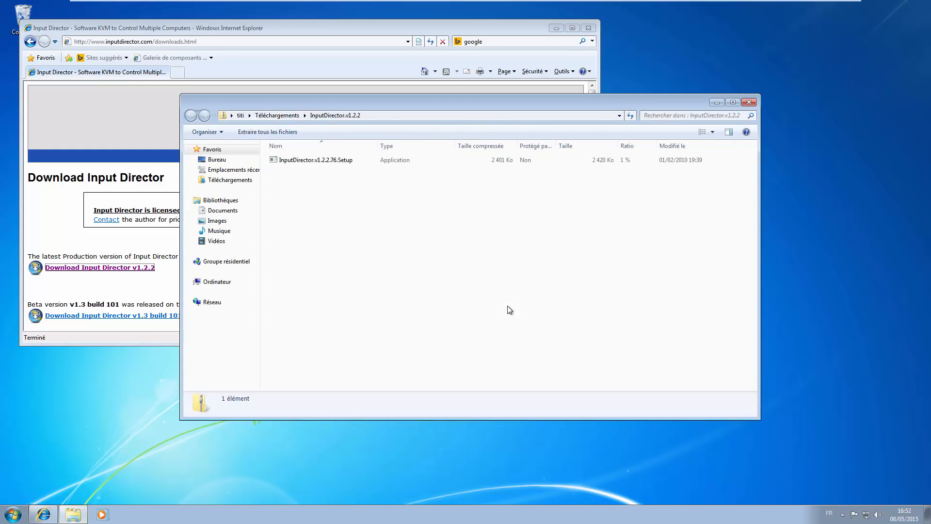
click(312, 161)
double_click(313, 160)
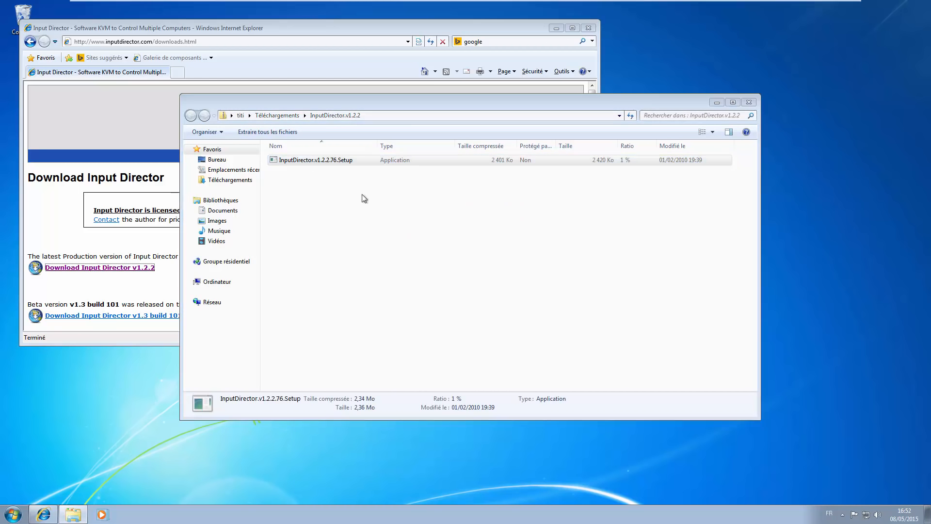
click(481, 268)
click(506, 281)
Step: Accept the license agreement and install Input Director into the default folder on the second computer
click(372, 297)
click(543, 311)
click(541, 312)
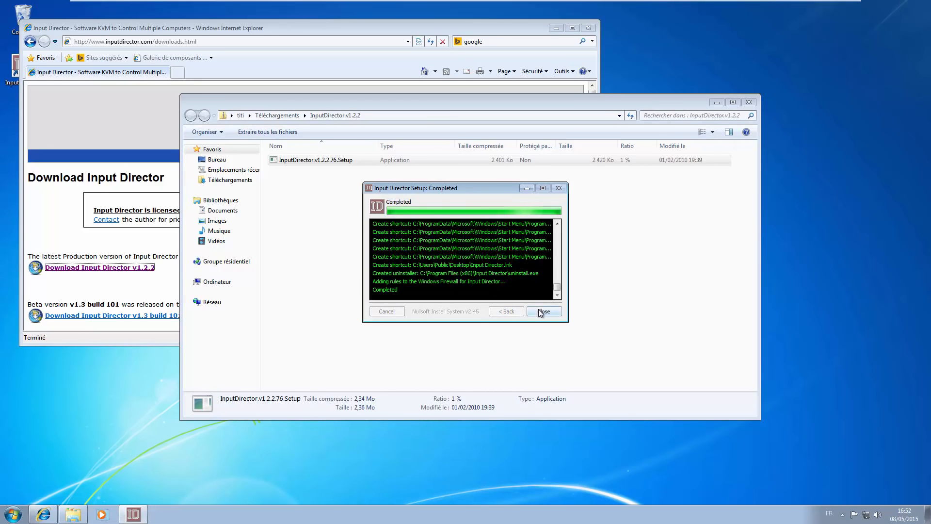
Step: Close the completed setup, launch Input Director and enable the second computer as slave
click(539, 311)
click(473, 289)
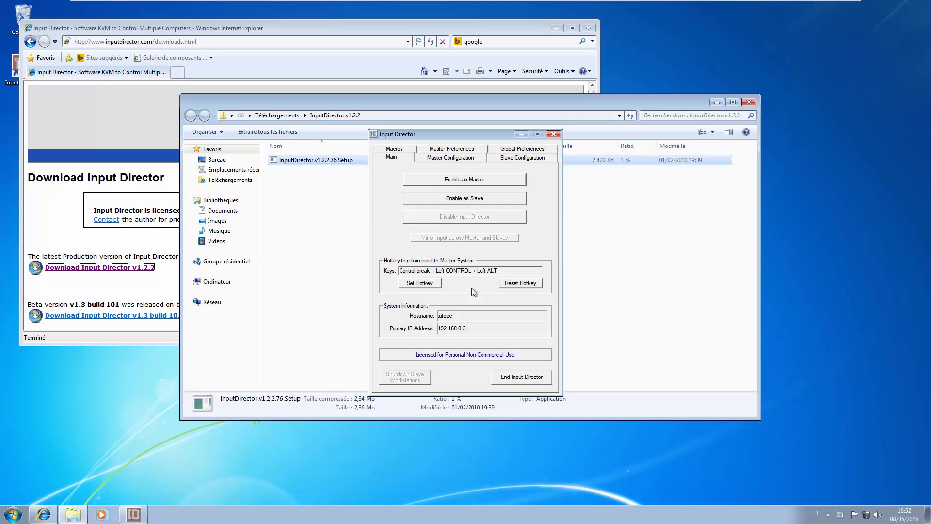
click(475, 198)
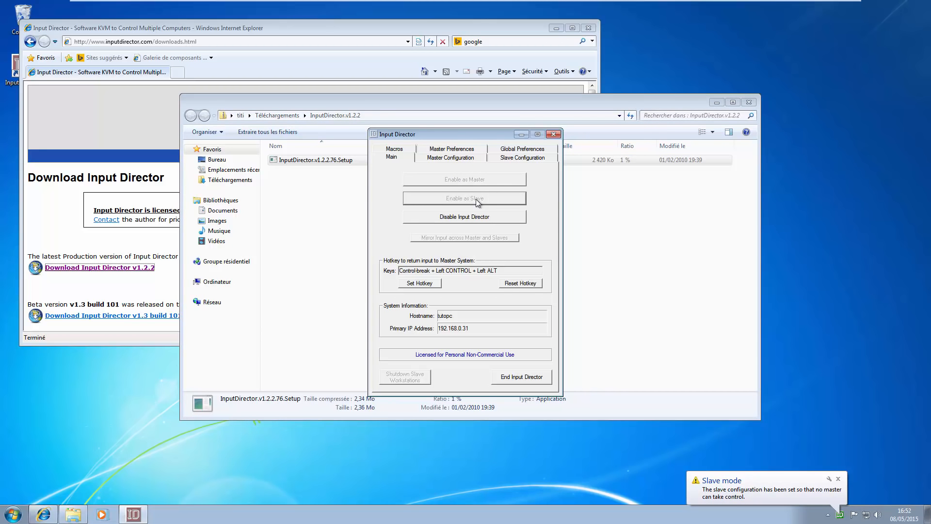
Step: Add 192.168.0.50 to the slave's list of master computers allowed to take control, and return to the main settings
click(515, 159)
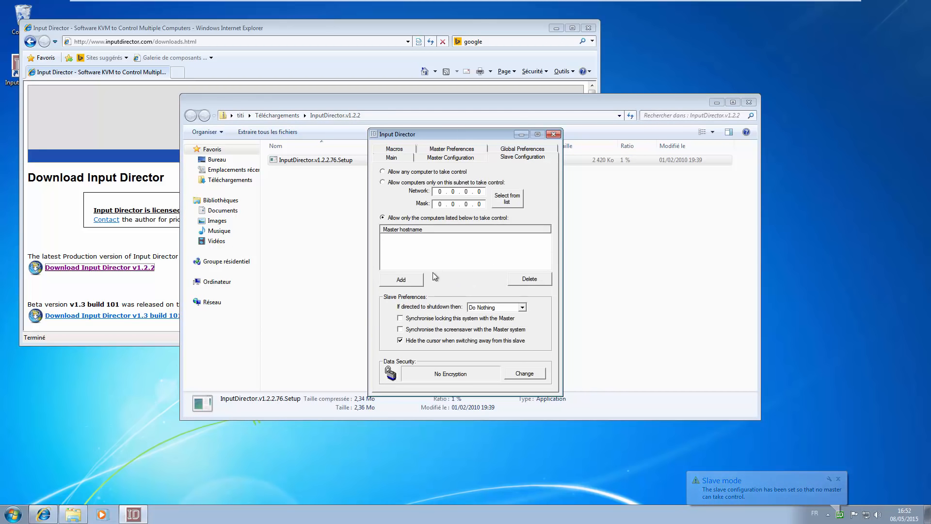
click(419, 280)
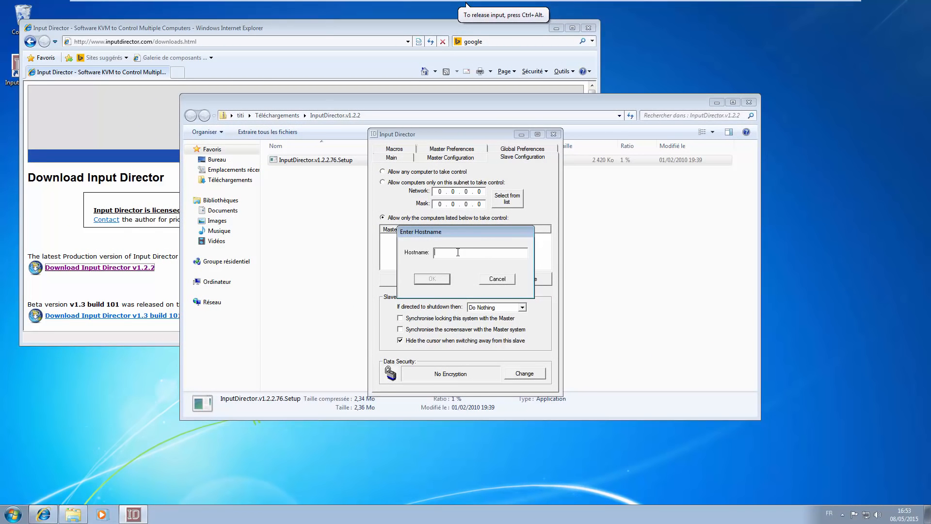
text(192.168.0.50)
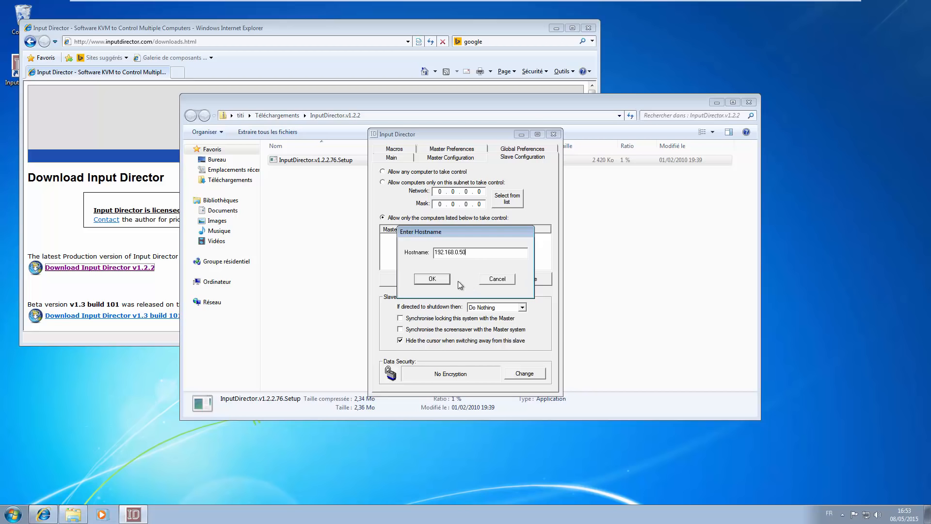
click(432, 279)
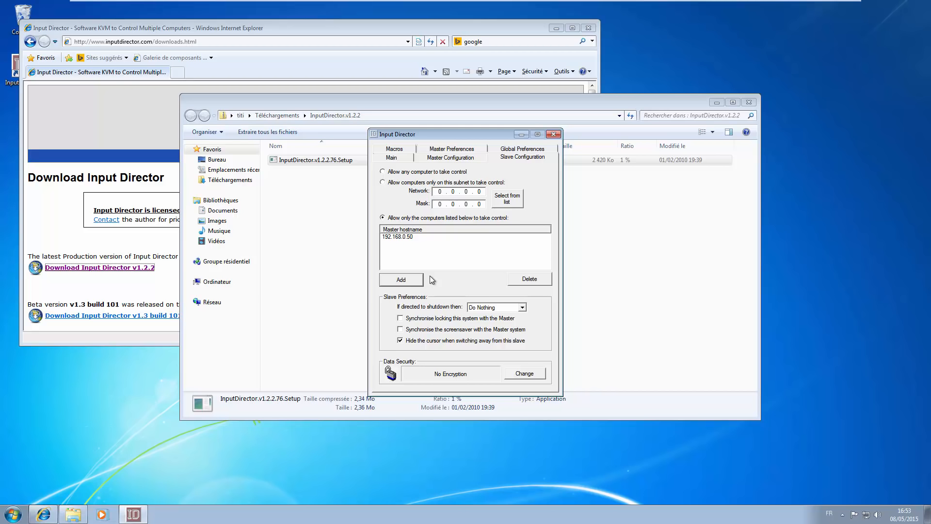
click(391, 158)
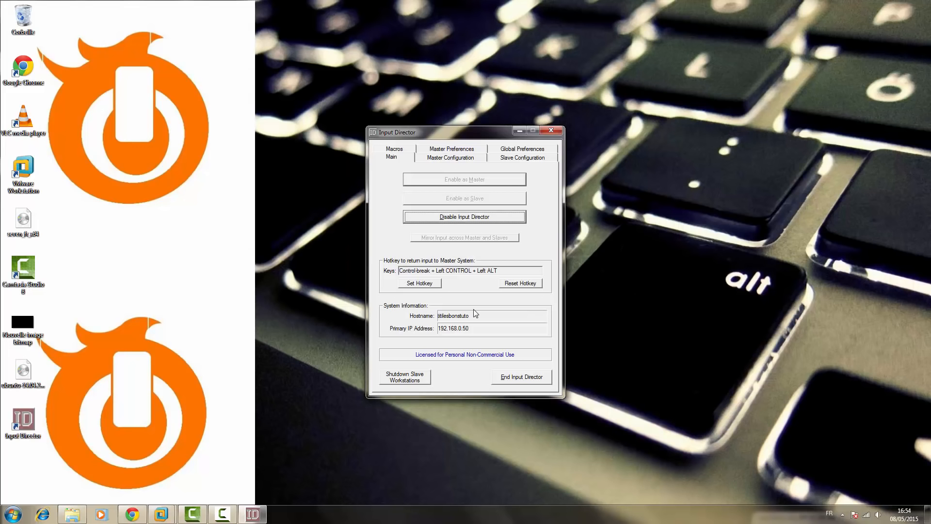
Step: On the master computer, add slave 192.168.0.31 with the hotkey C + P + Left SHIFT, and minimize Input Director
click(453, 160)
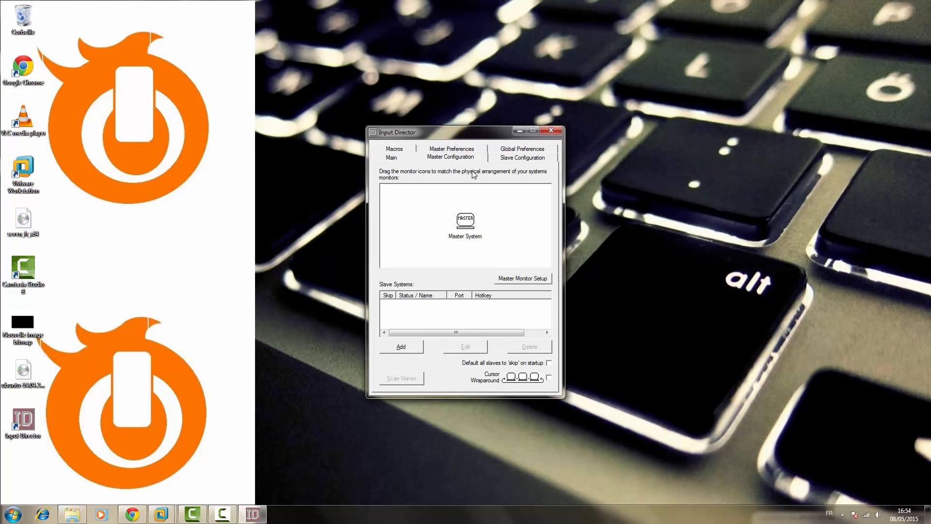
click(407, 347)
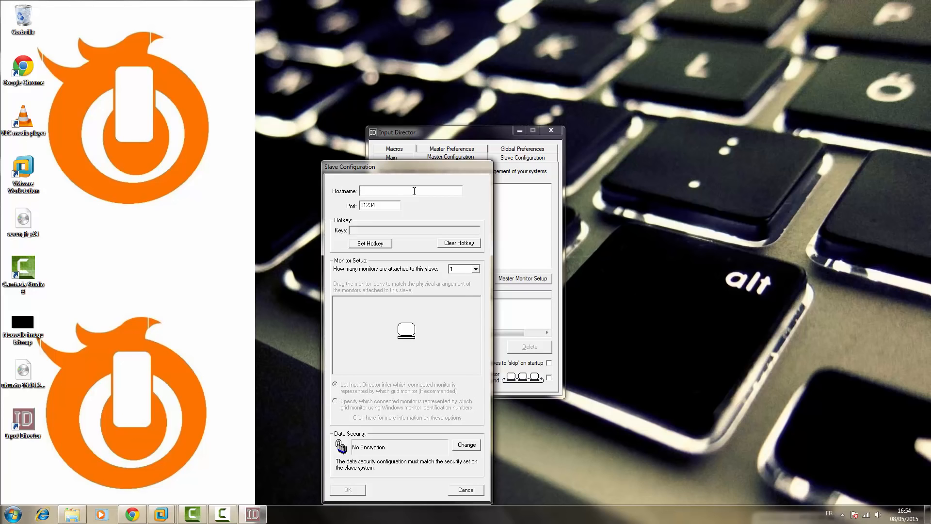
text(192.168.0.31)
click(373, 247)
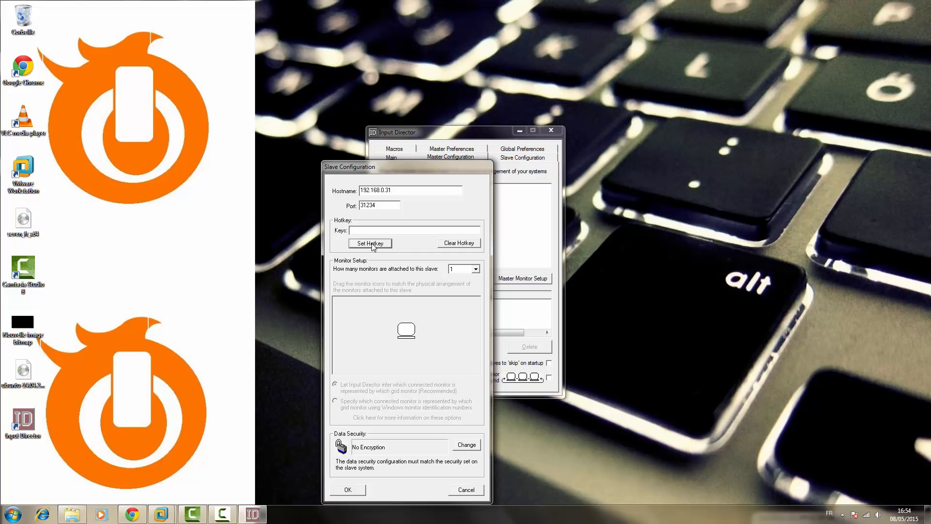
key(shift)
key(shift+c+p)
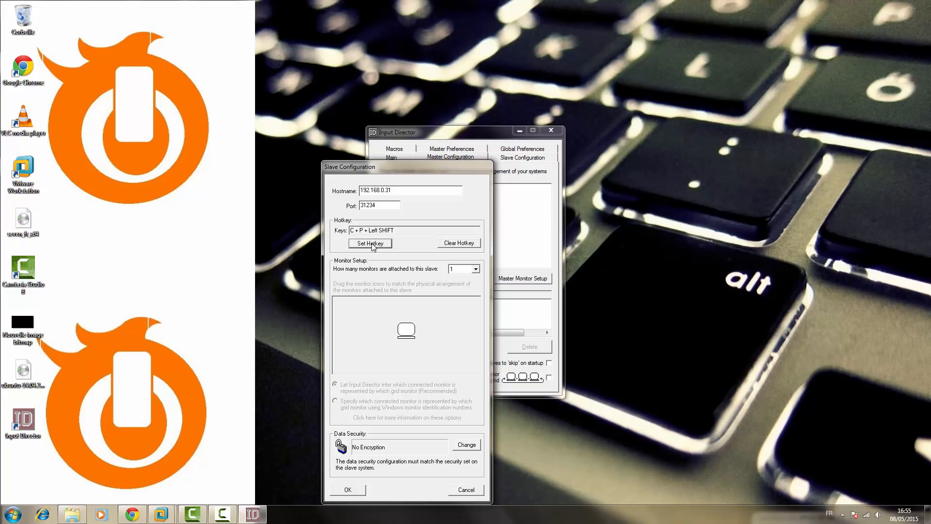
click(354, 489)
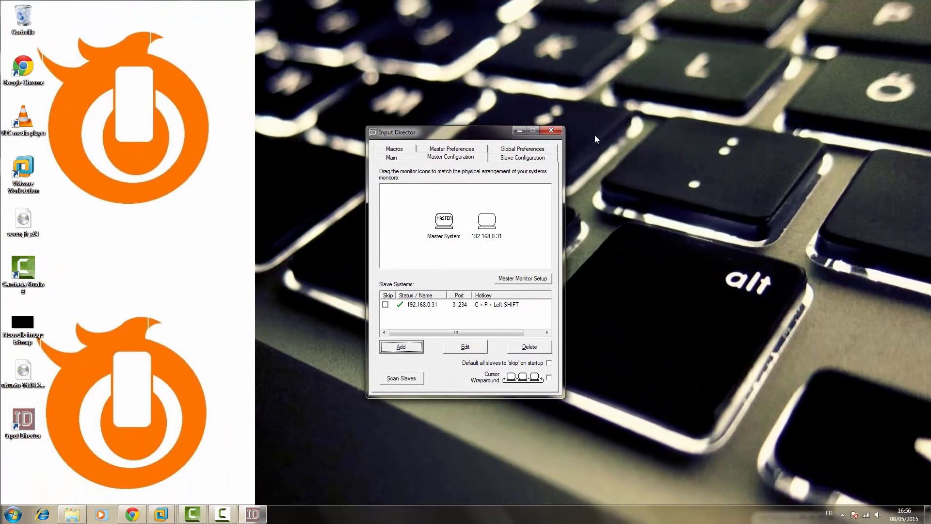
click(517, 129)
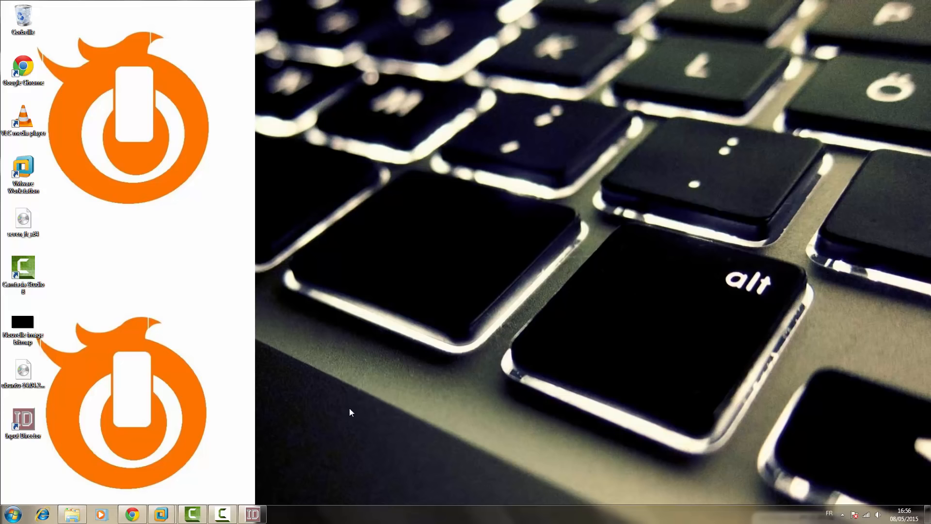
Step: Restore Input Director and move the 192.168.0.31 monitor above the master system, then to its left, and finally below it
click(252, 514)
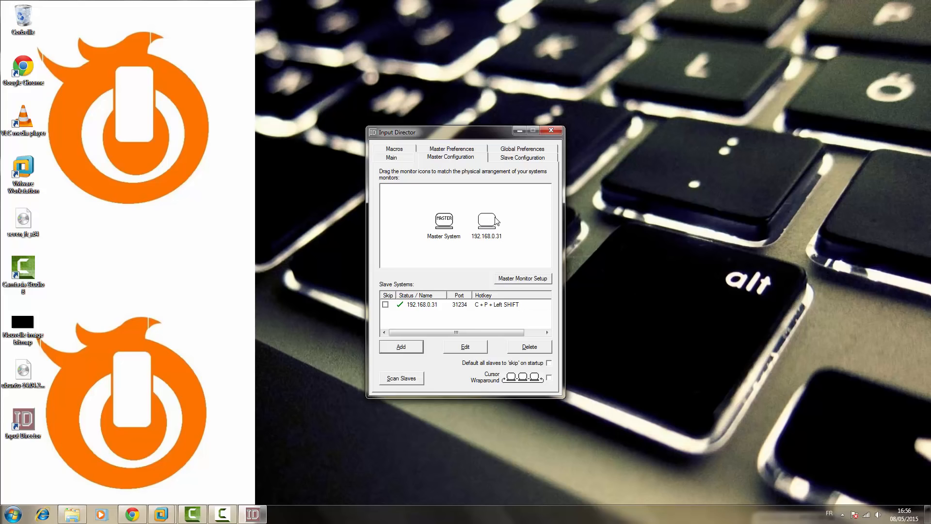
drag(494, 223, 443, 193)
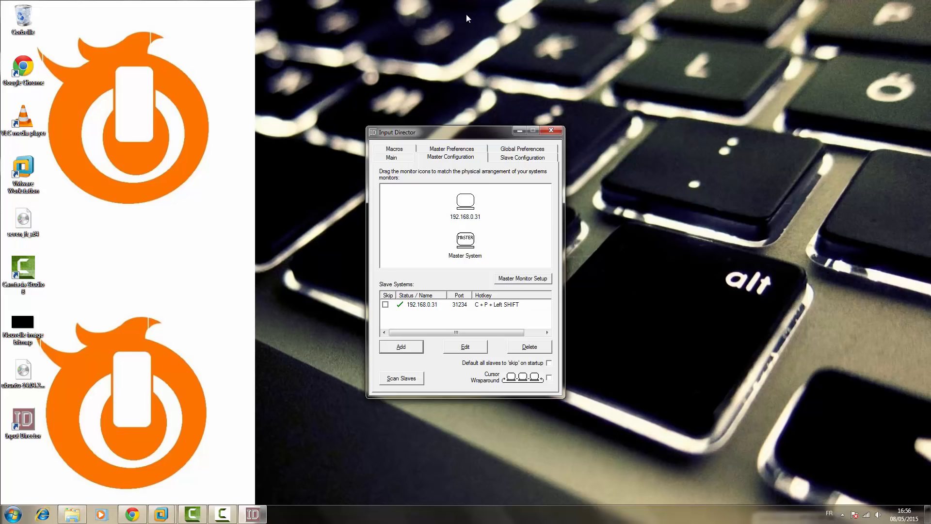
drag(468, 210, 430, 238)
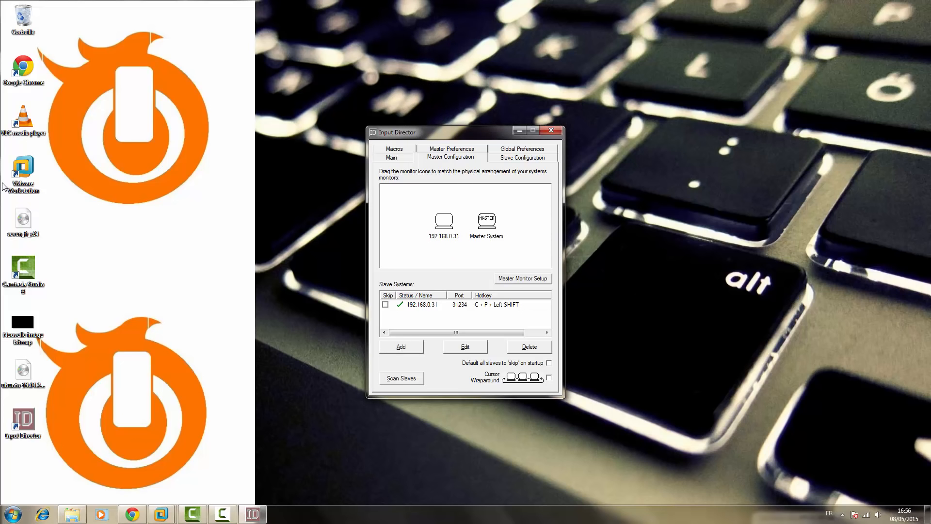
drag(445, 221, 497, 260)
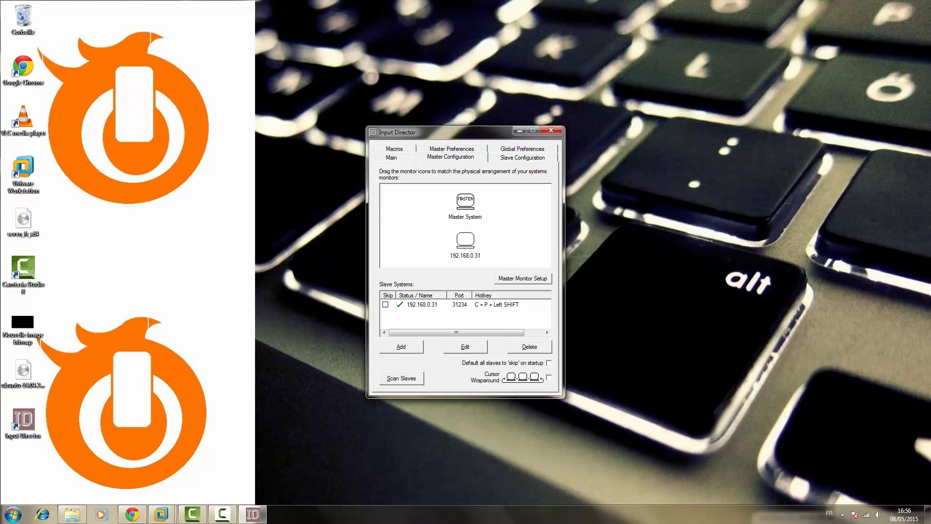